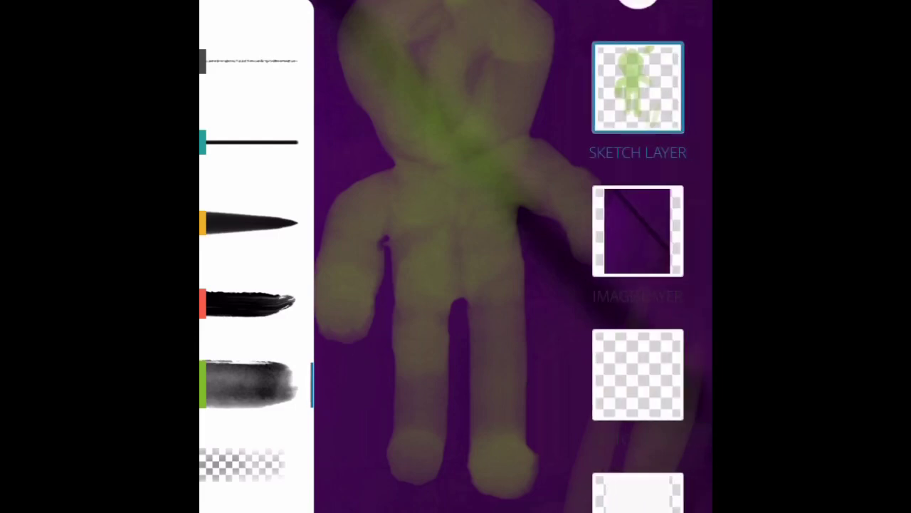
- Switch the purple image layer's blend mode to Lighten
{"action": "left_click", "coordinate": [638, 231]}
{"action": "left_click", "coordinate": [638, 232]}
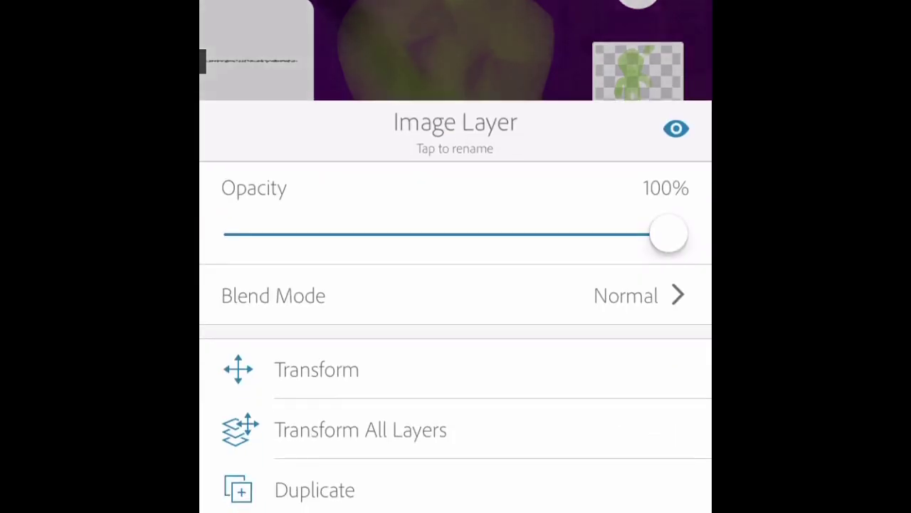
{"action": "left_click", "coordinate": [626, 295]}
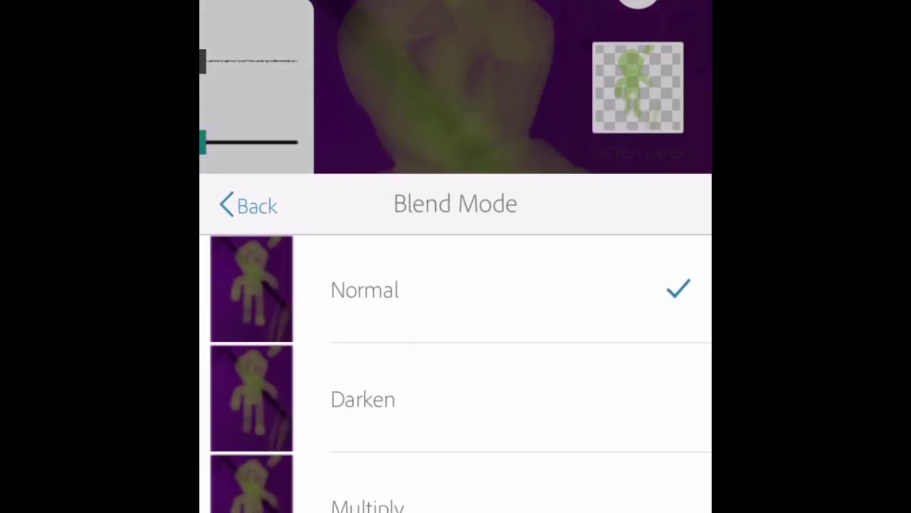
{"action": "scroll", "coordinate": [455, 356], "scroll_direction": "down", "scroll_amount": 2}
{"action": "scroll", "coordinate": [456, 356], "scroll_direction": "down", "scroll_amount": 2}
{"action": "scroll", "coordinate": [455, 356], "scroll_direction": "up", "scroll_amount": 1}
{"action": "left_click", "coordinate": [456, 378]}
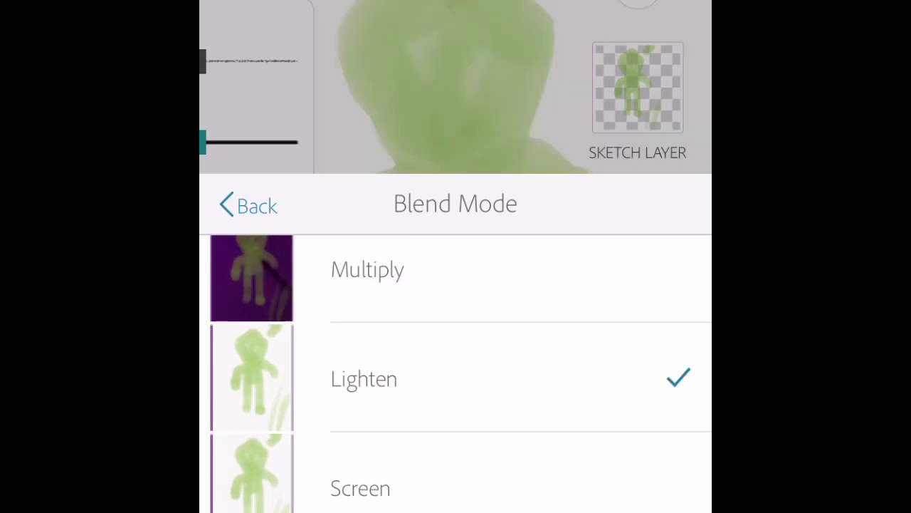
{"action": "left_click", "coordinate": [455, 86]}
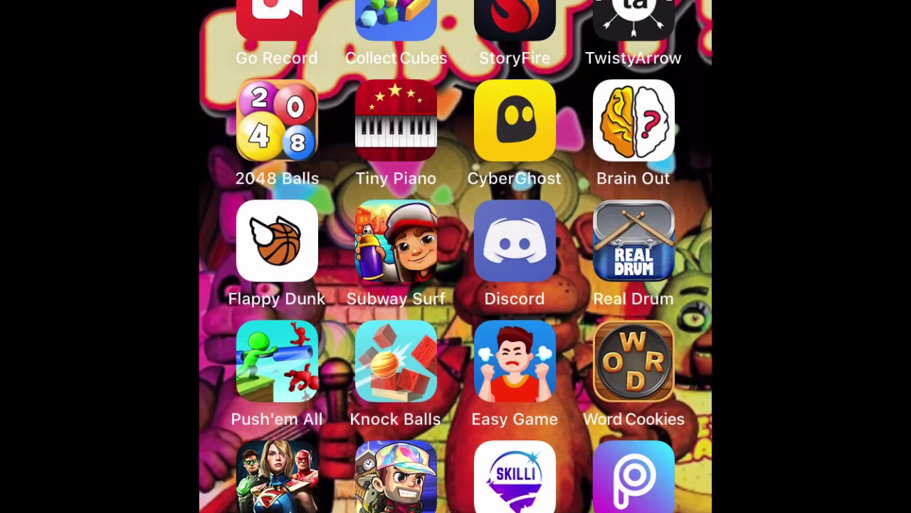
- Swipe to another home screen page and pull down Control Center showing Chlorine
{"action": "left_click_drag", "start_coordinate": [285, 256], "coordinate": [627, 257]}
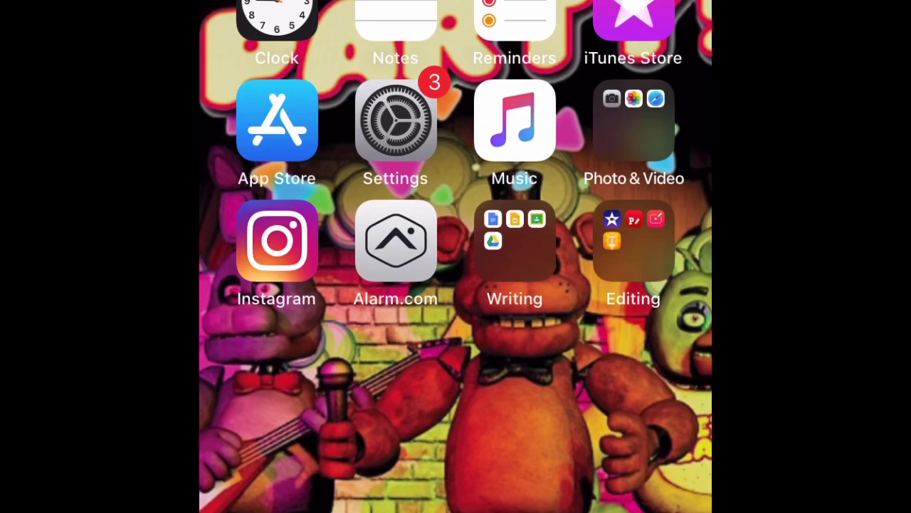
{"action": "left_click_drag", "start_coordinate": [641, 3], "coordinate": [641, 214]}
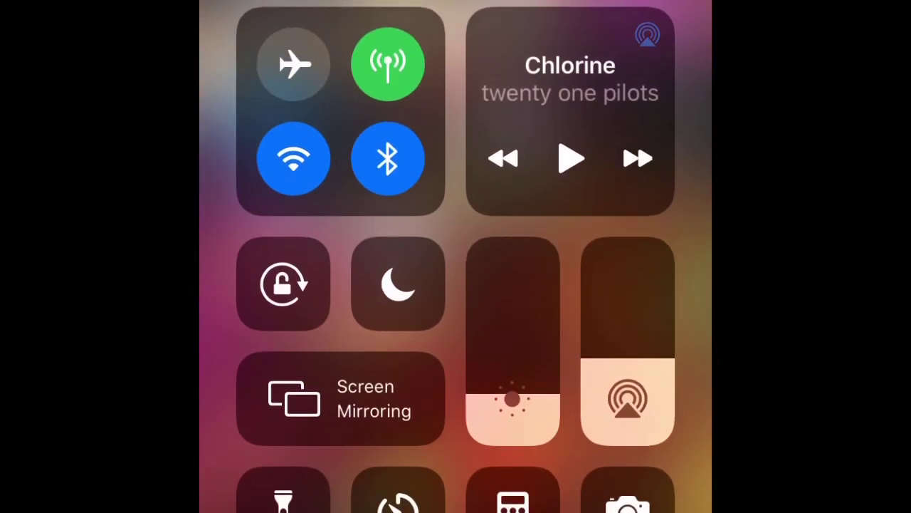